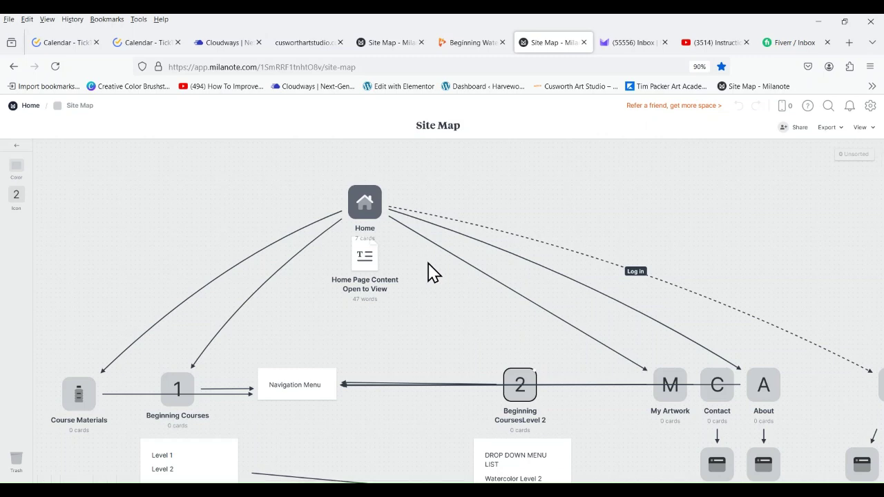
scroll(428, 272, down, 5)
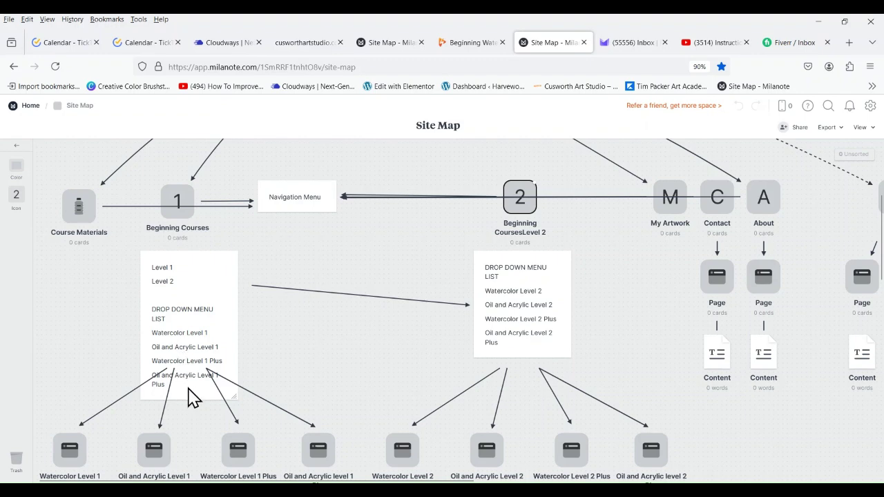
scroll(192, 397, down, 1)
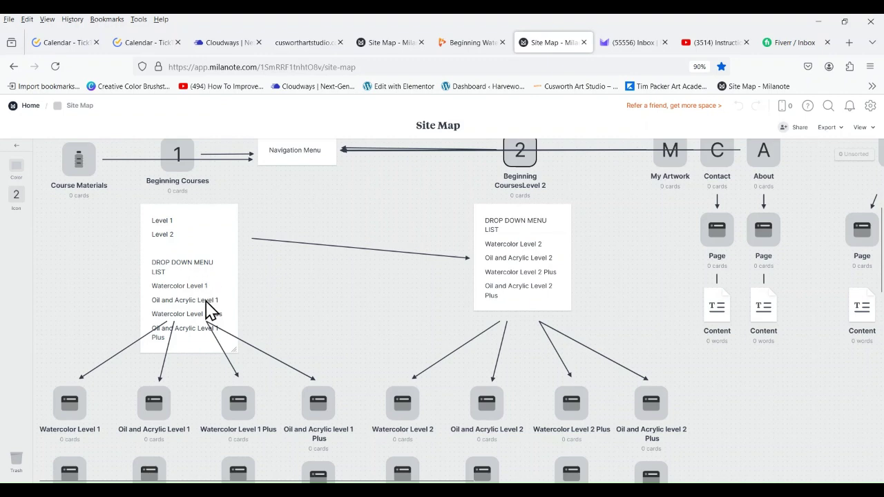
scroll(199, 348, down, 1)
scroll(200, 353, down, 5)
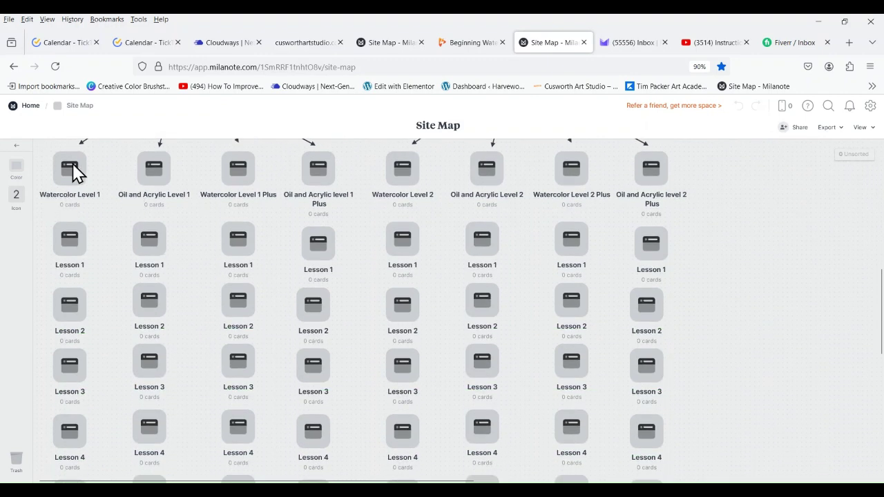
scroll(65, 339, down, 6)
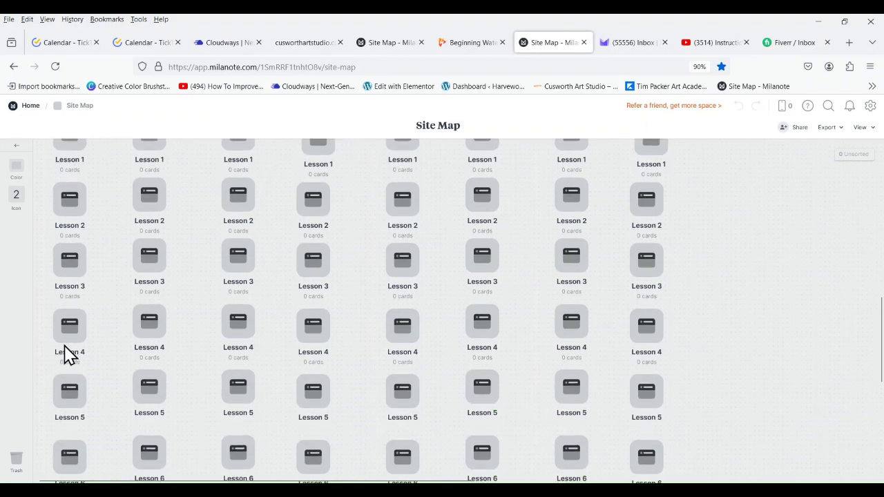
scroll(65, 352, up, 5)
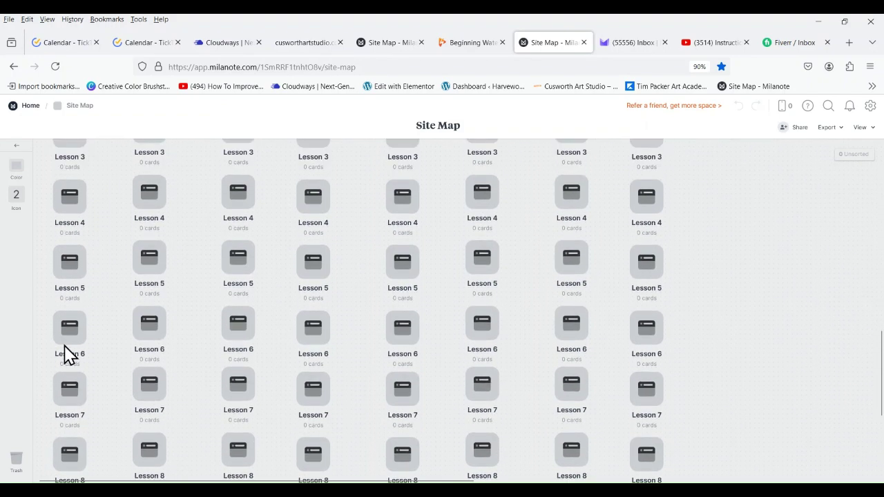
scroll(67, 353, up, 2)
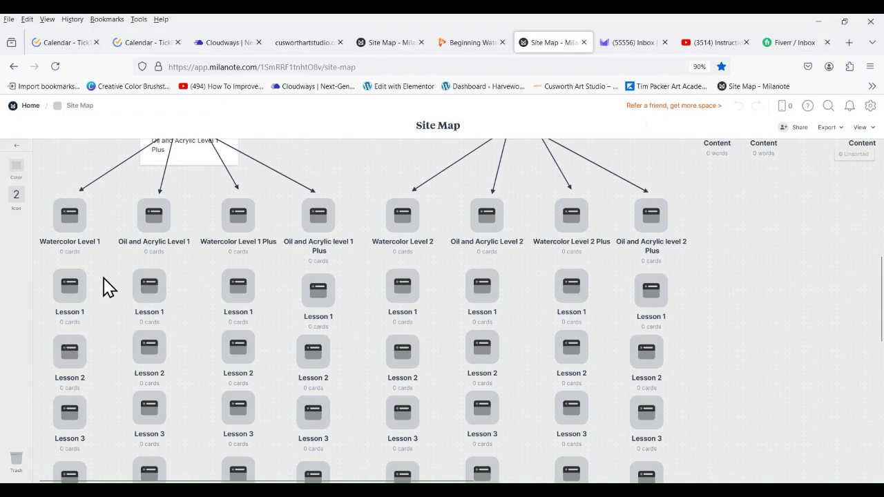
scroll(142, 309, down, 6)
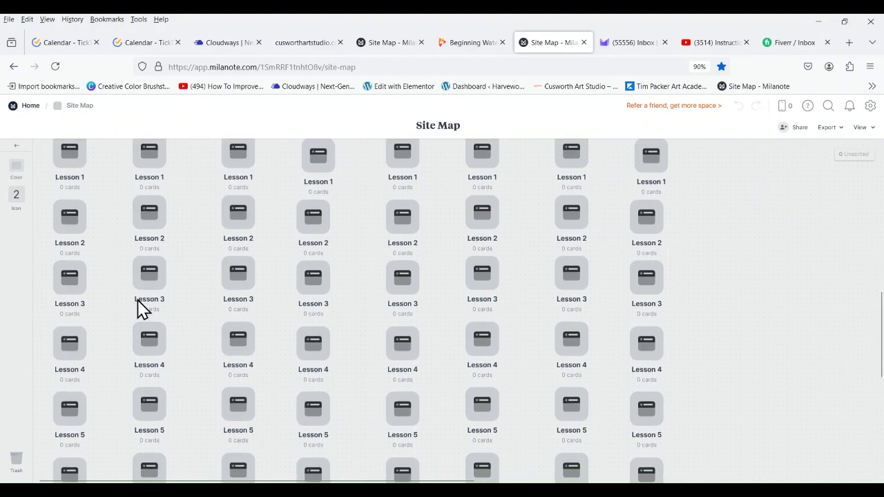
scroll(142, 309, down, 3)
scroll(142, 309, up, 8)
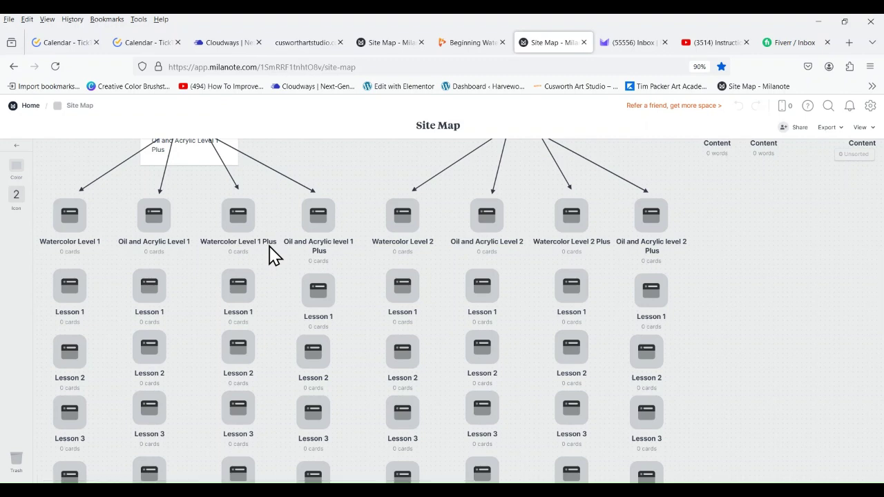
scroll(243, 309, down, 5)
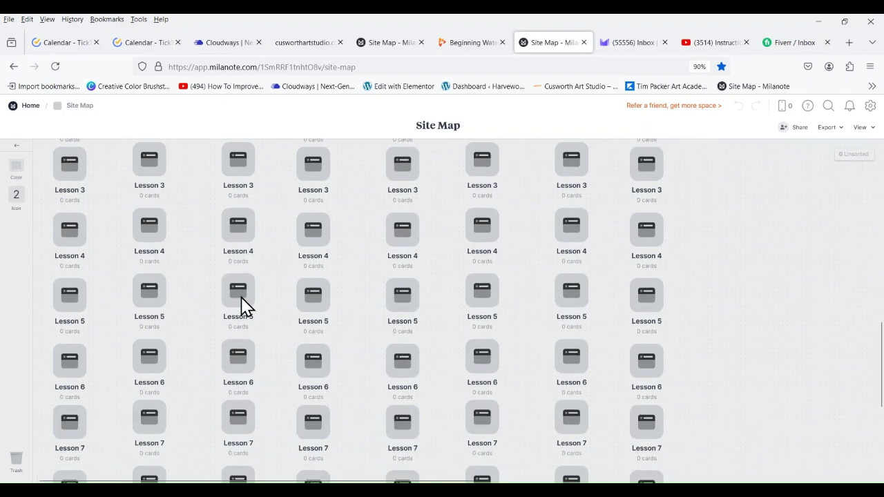
scroll(244, 309, down, 2)
scroll(243, 309, up, 8)
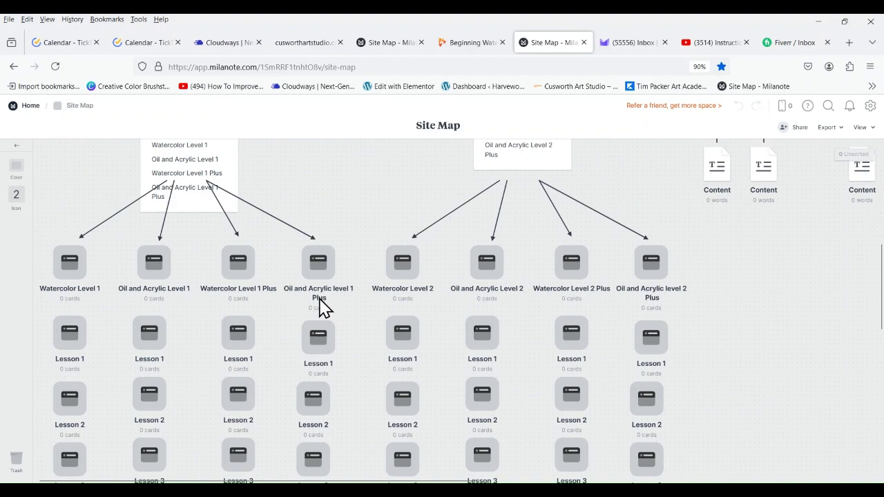
scroll(318, 322, down, 6)
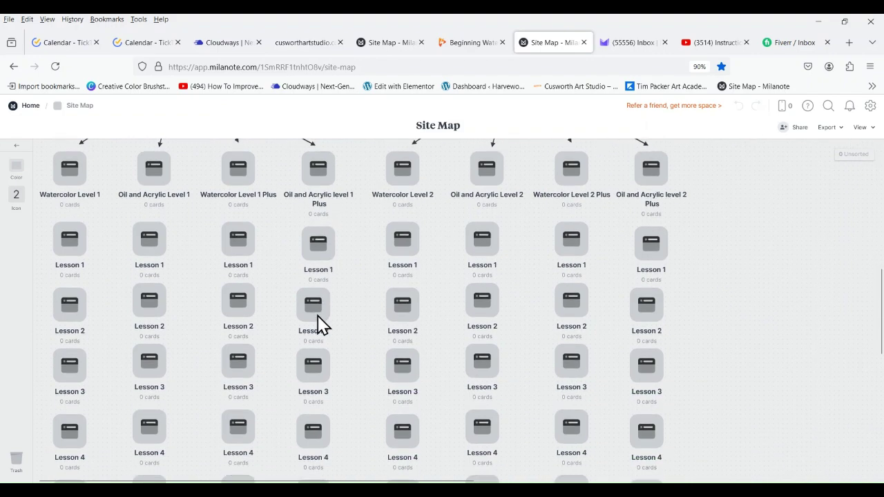
scroll(320, 325, up, 5)
scroll(320, 325, up, 5)
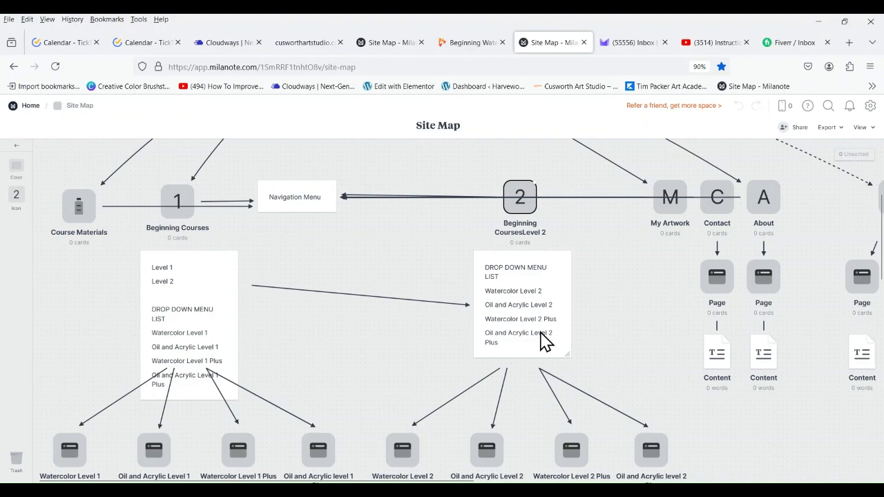
scroll(527, 354, down, 3)
scroll(527, 354, down, 2)
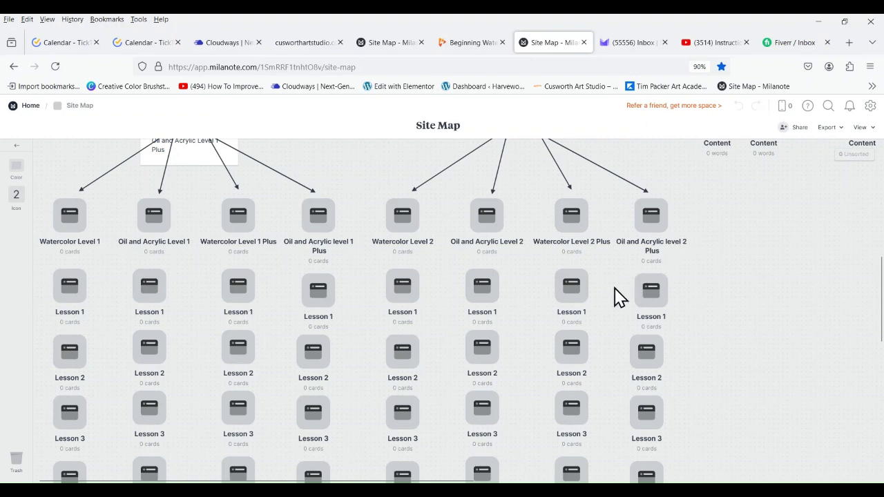
scroll(617, 296, down, 3)
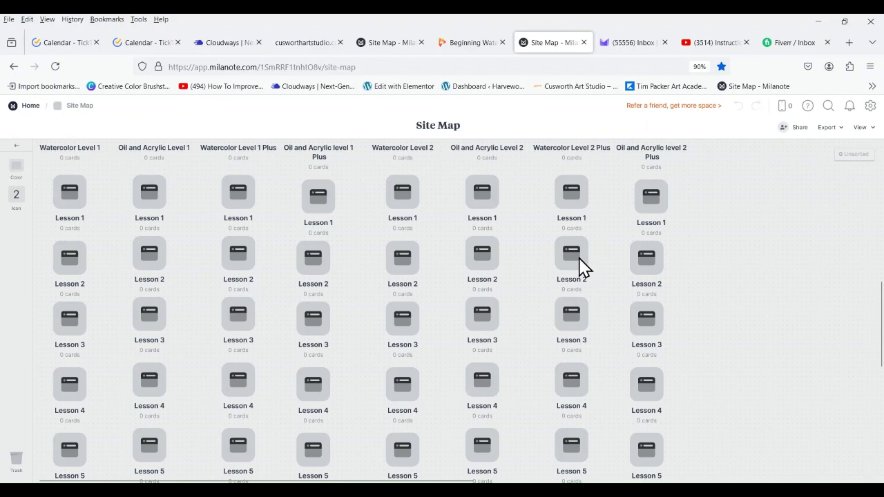
scroll(579, 266, down, 5)
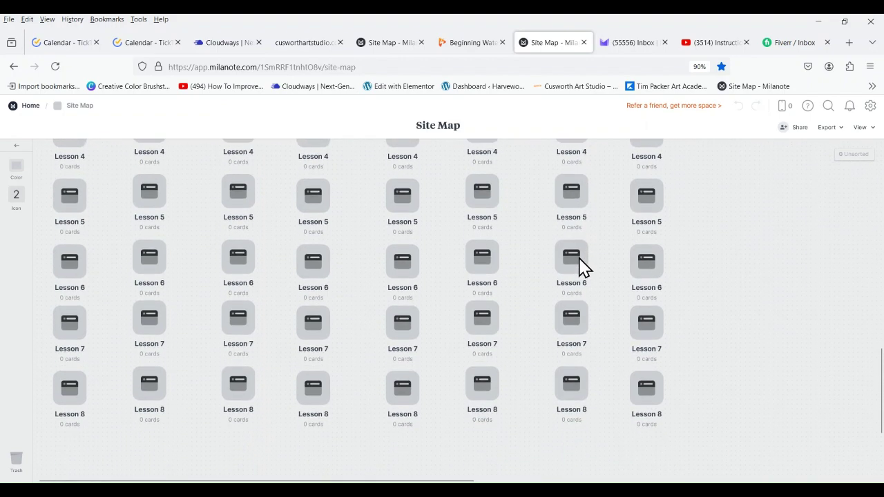
scroll(590, 302, up, 3)
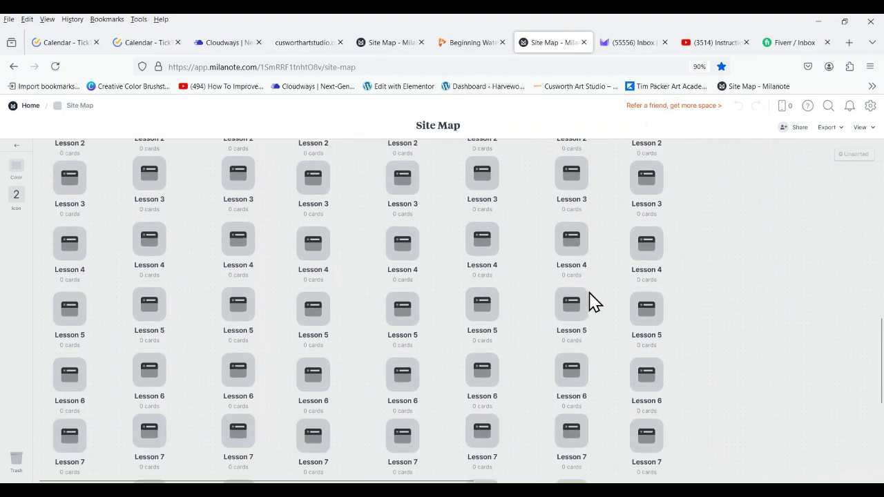
scroll(593, 302, up, 5)
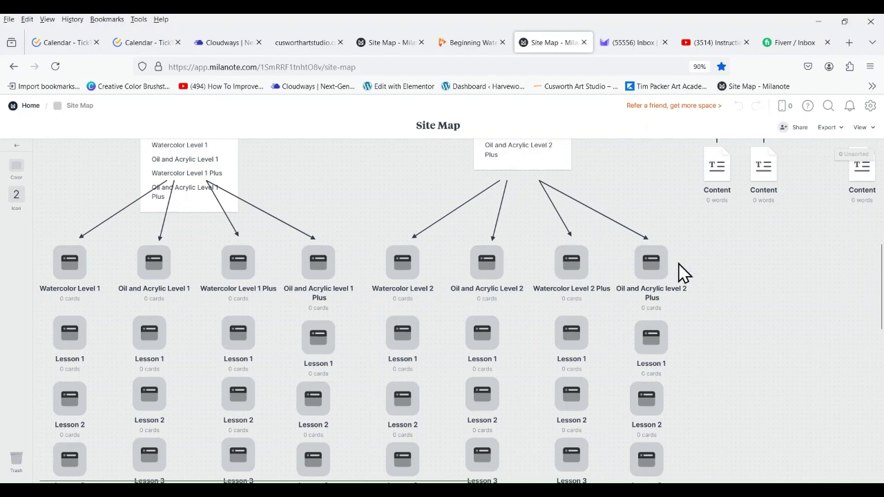
scroll(365, 215, up, 2)
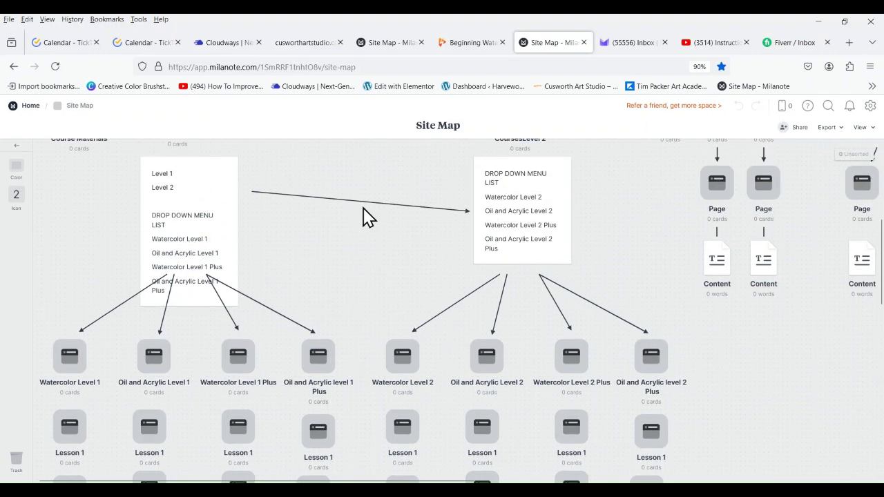
scroll(364, 216, up, 2)
scroll(239, 435, down, 3)
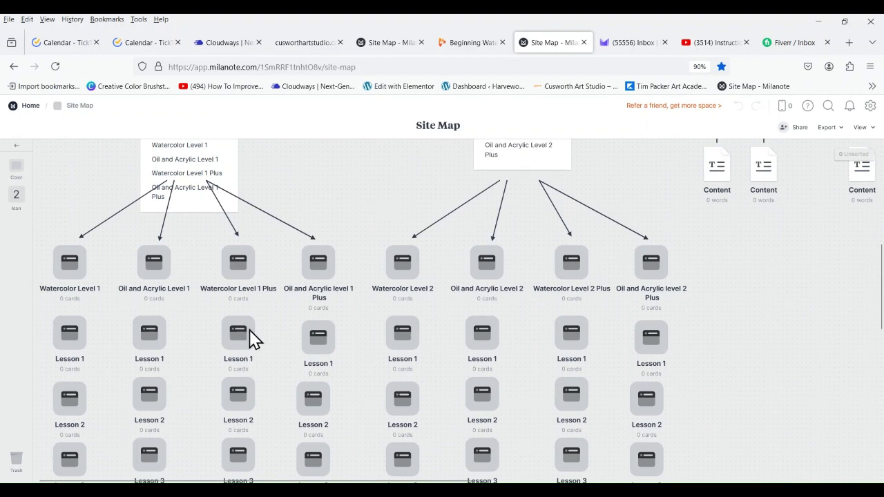
scroll(311, 200, up, 3)
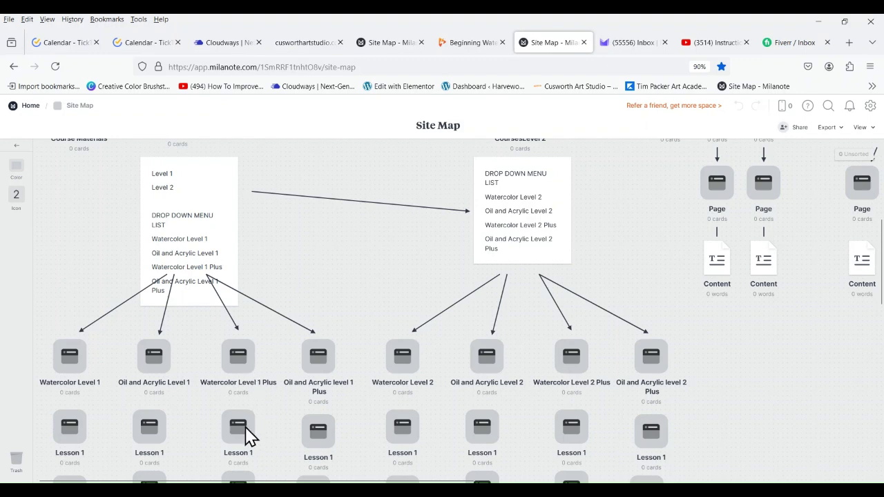
scroll(247, 435, down, 2)
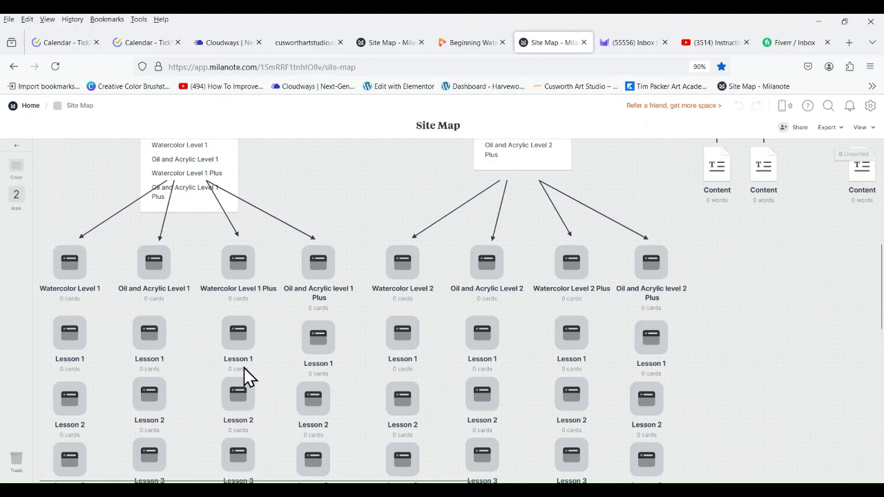
scroll(240, 394, up, 2)
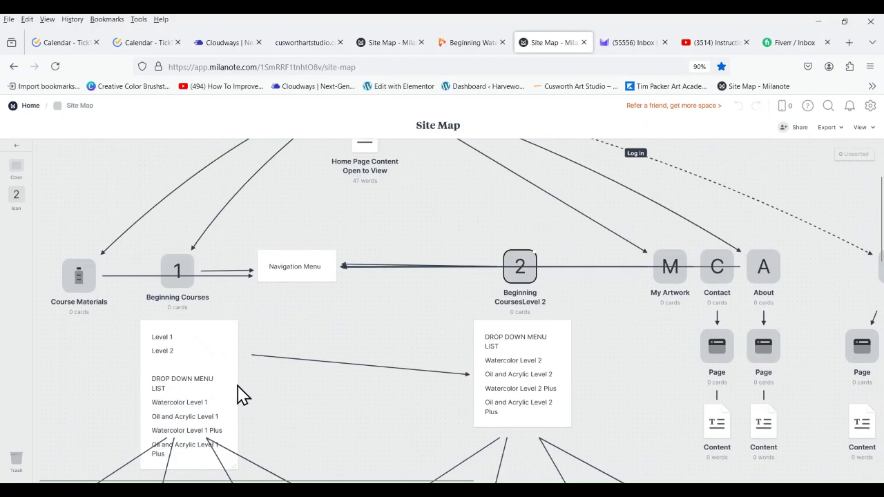
scroll(239, 389, up, 3)
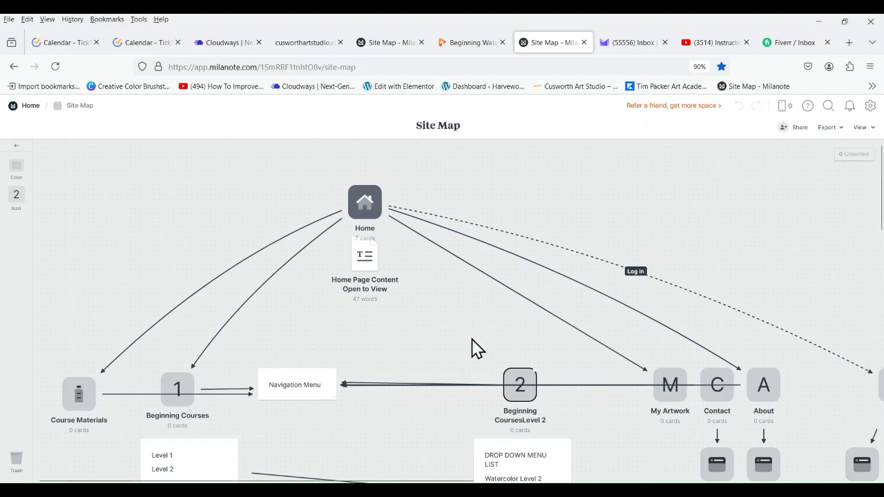
scroll(663, 368, down, 2)
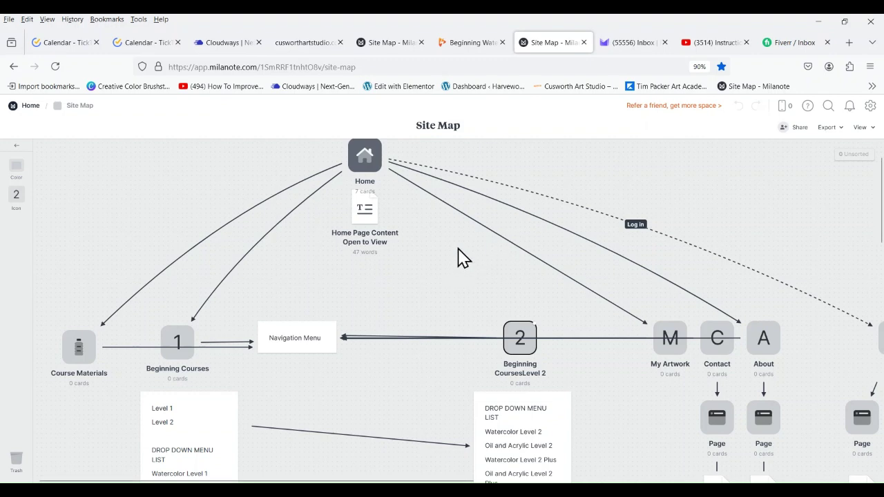
scroll(462, 257, down, 5)
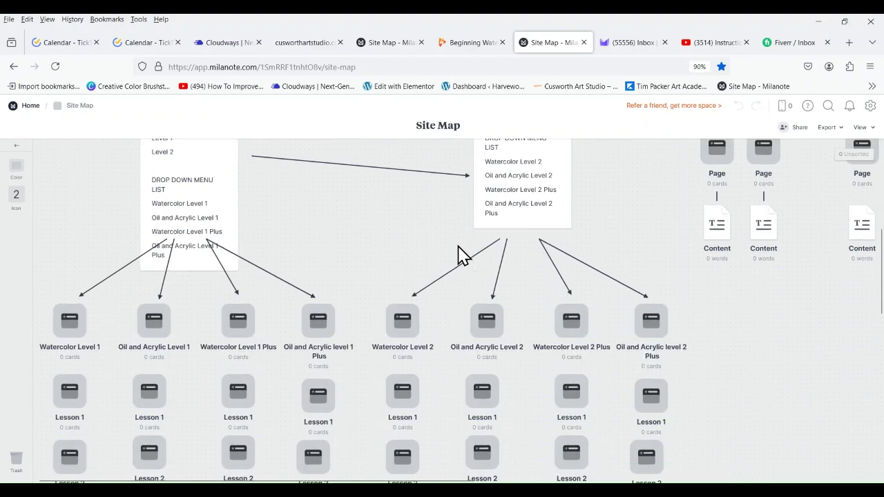
scroll(462, 256, up, 6)
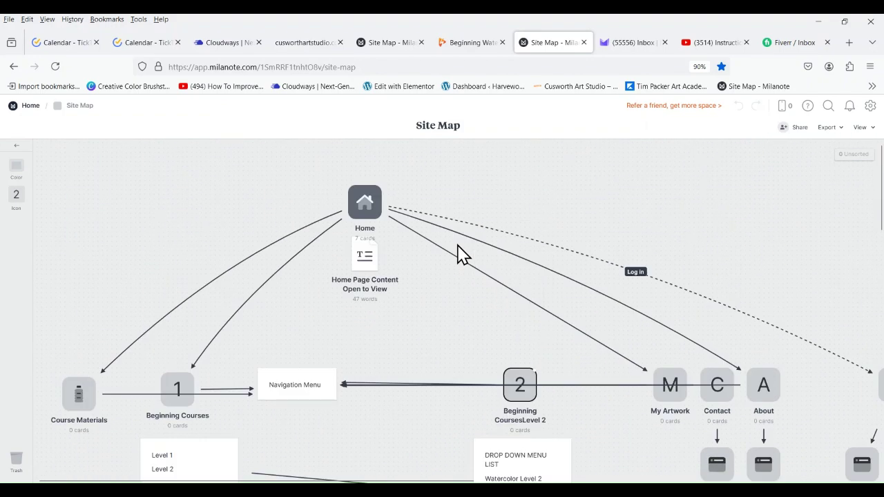
scroll(461, 256, down, 3)
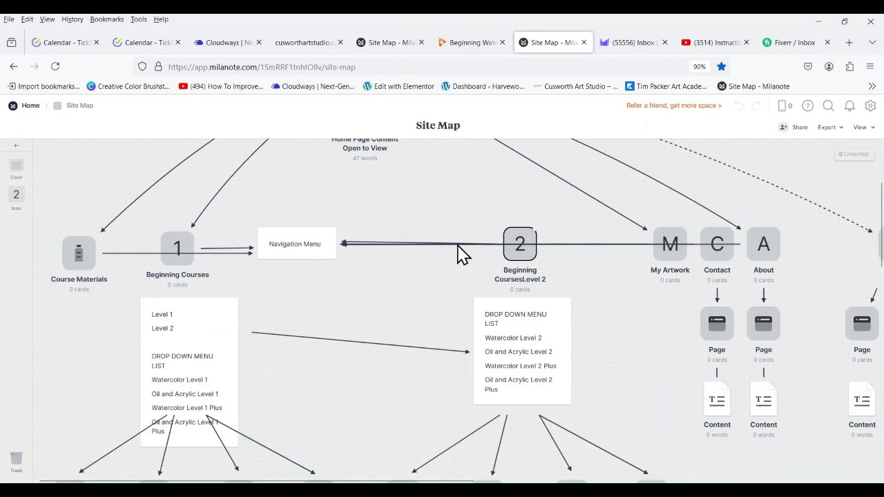